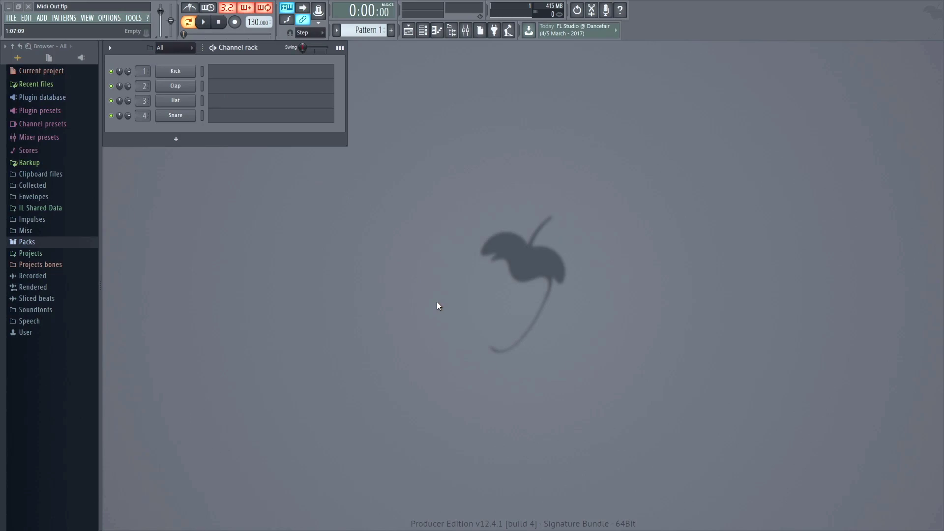
In MIDI settings, set Moog Sub 37 as output on port 3 with Send master sync on
{"action": "left_click", "coordinate": [109, 17]}
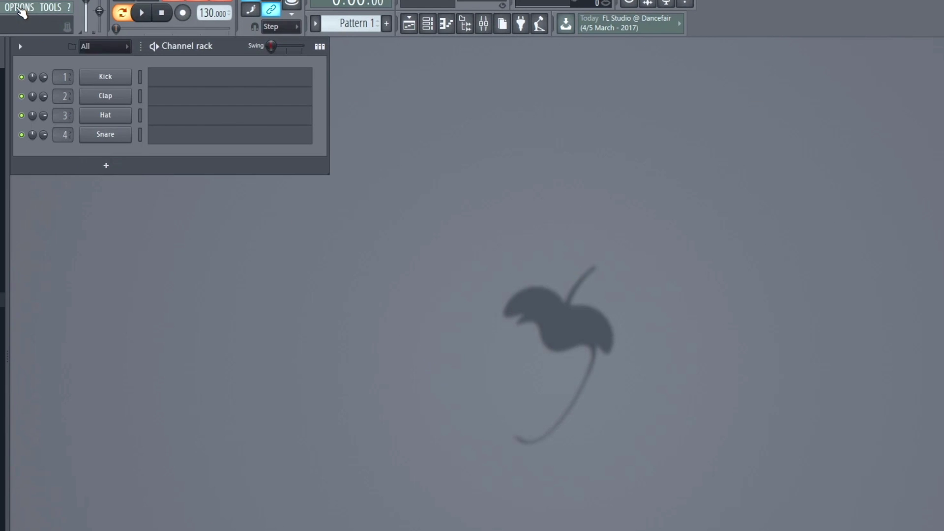
{"action": "left_click", "coordinate": [29, 31]}
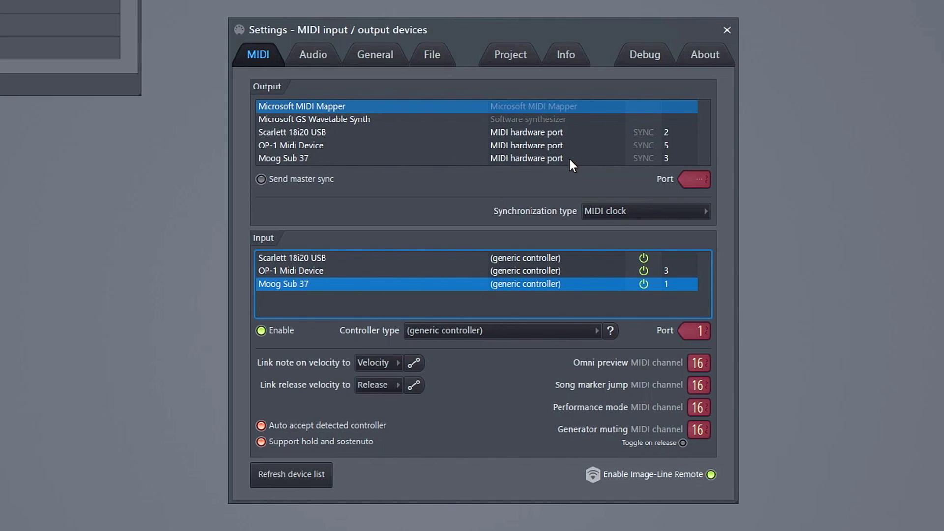
{"action": "left_click", "coordinate": [304, 158]}
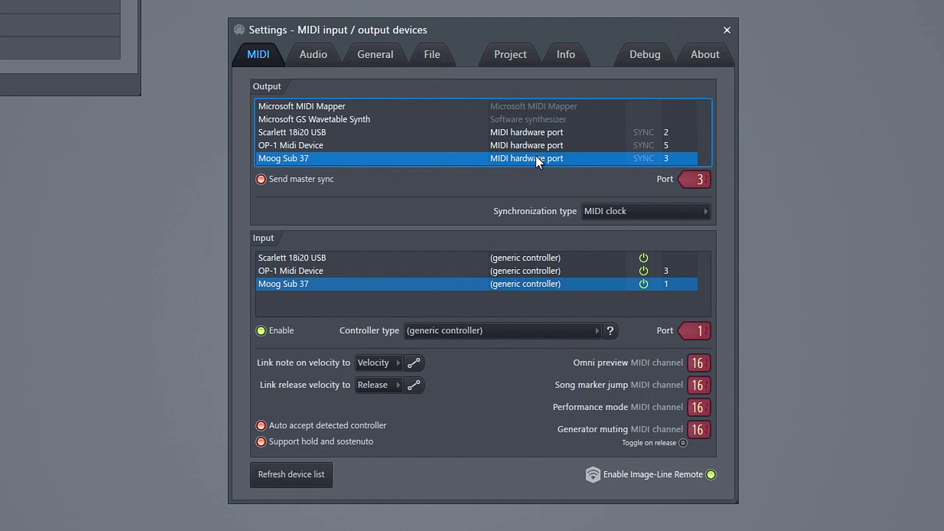
{"action": "left_click", "coordinate": [270, 181]}
{"action": "left_click", "coordinate": [271, 181]}
{"action": "left_click_drag", "start_coordinate": [702, 179], "coordinate": [702, 193]}
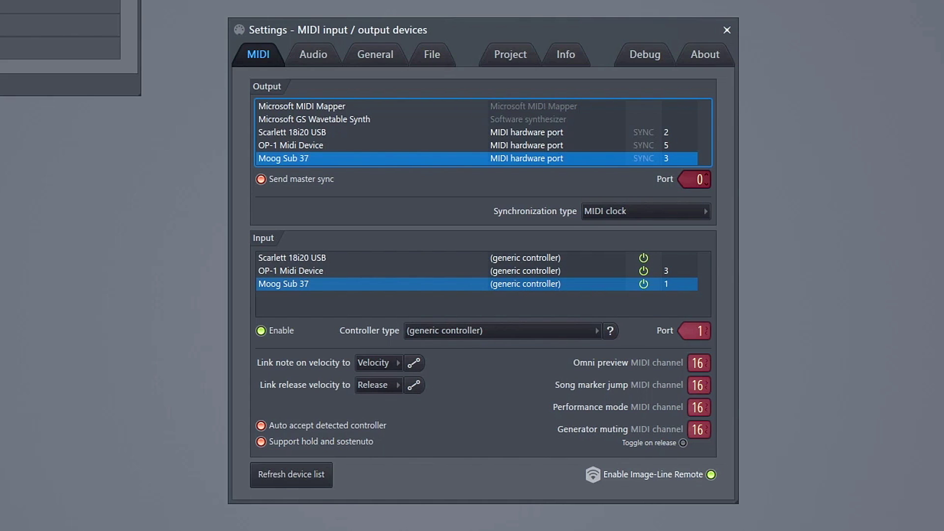
{"action": "left_click_drag", "start_coordinate": [702, 180], "coordinate": [673, 155]}
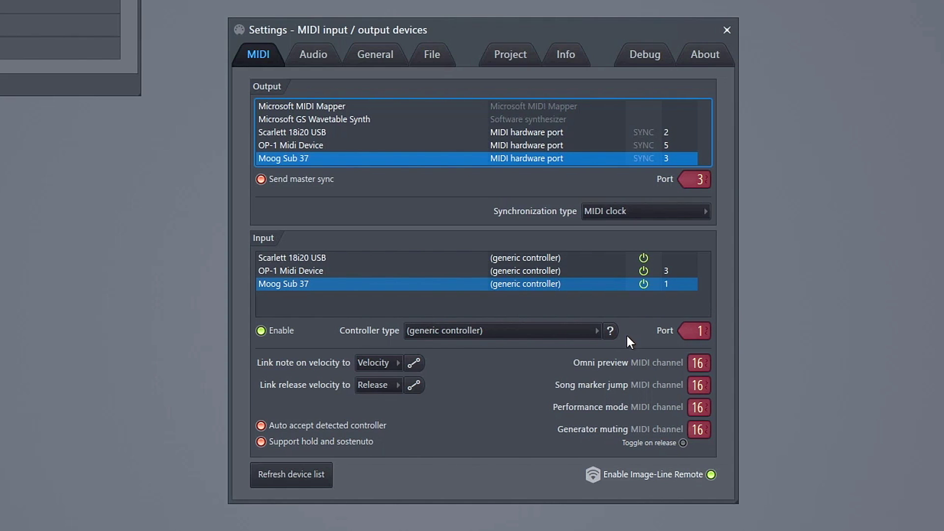
{"action": "left_click", "coordinate": [726, 31]}
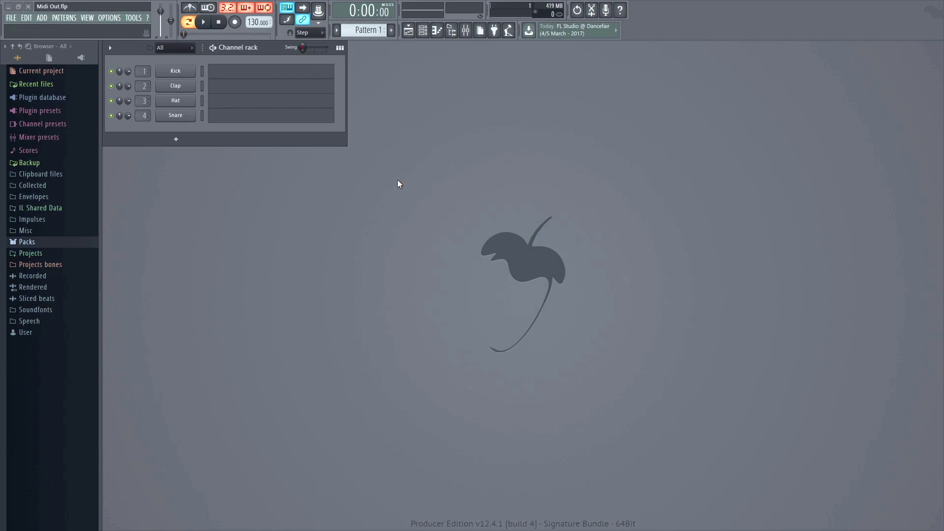
Add a MIDI Out channel from the plugin list and open its piano roll
{"action": "key", "text": "F8"}
{"action": "left_click_drag", "start_coordinate": [400, 184], "coordinate": [189, 132]}
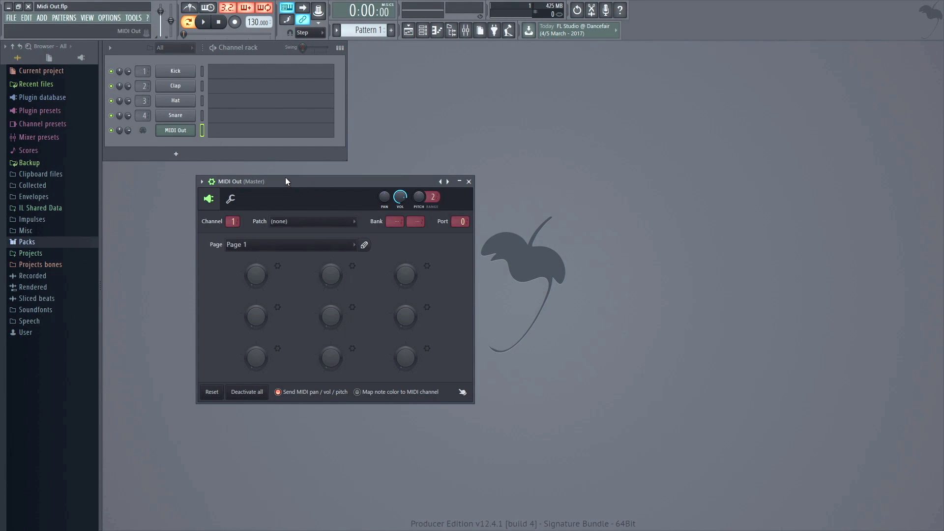
{"action": "left_click_drag", "start_coordinate": [310, 185], "coordinate": [233, 186]}
{"action": "key", "text": "F7"}
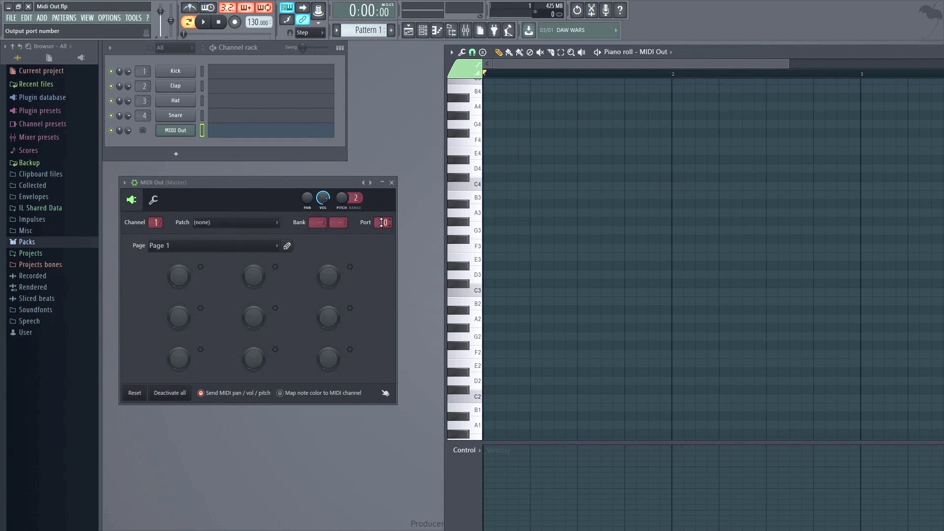
{"action": "scroll", "coordinate": [383, 222], "scroll_direction": "up", "scroll_amount": 2}
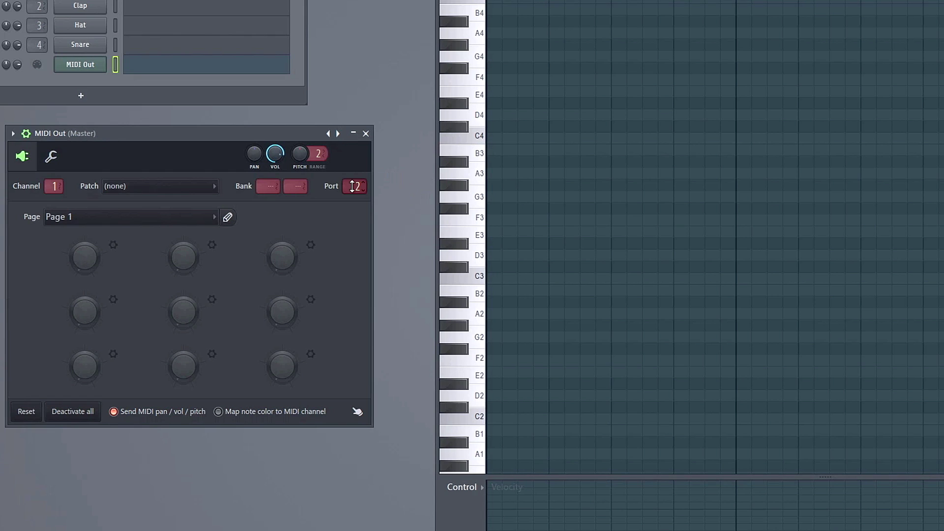
Set the MIDI Out port to 3 and MIDI channel to 2, testing notes on the synth
{"action": "mouse_move", "coordinate": [355, 186]}
{"action": "left_mouse_down"}
{"action": "mouse_move", "coordinate": [354, 199]}
{"action": "mouse_move", "coordinate": [357, 181]}
{"action": "left_mouse_up"}
{"action": "left_click", "coordinate": [473, 195]}
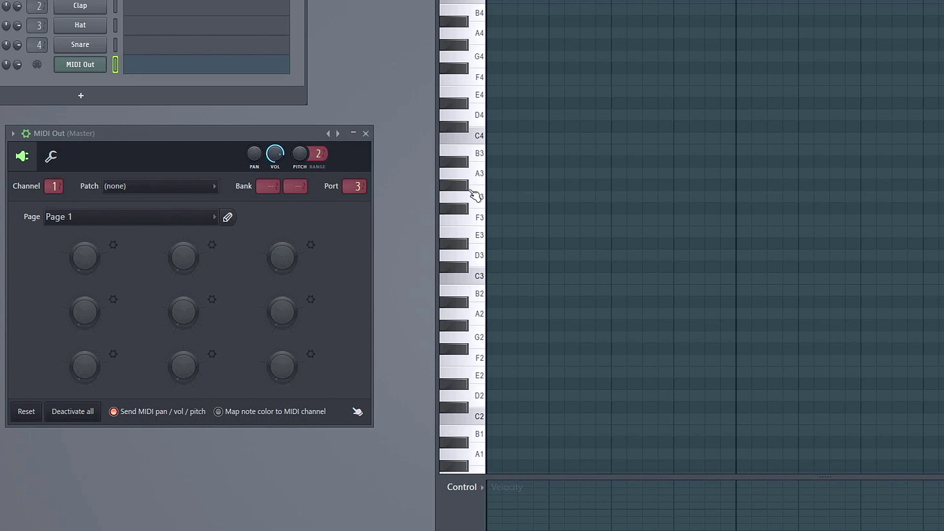
{"action": "left_click", "coordinate": [476, 173]}
{"action": "left_click", "coordinate": [54, 186]}
{"action": "left_click_drag", "start_coordinate": [54, 186], "coordinate": [53, 182]}
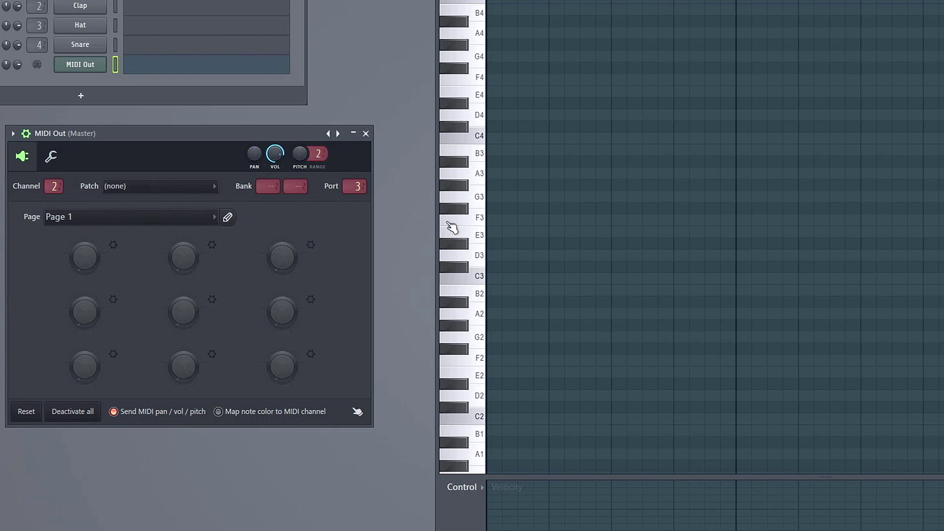
{"action": "left_click", "coordinate": [467, 215]}
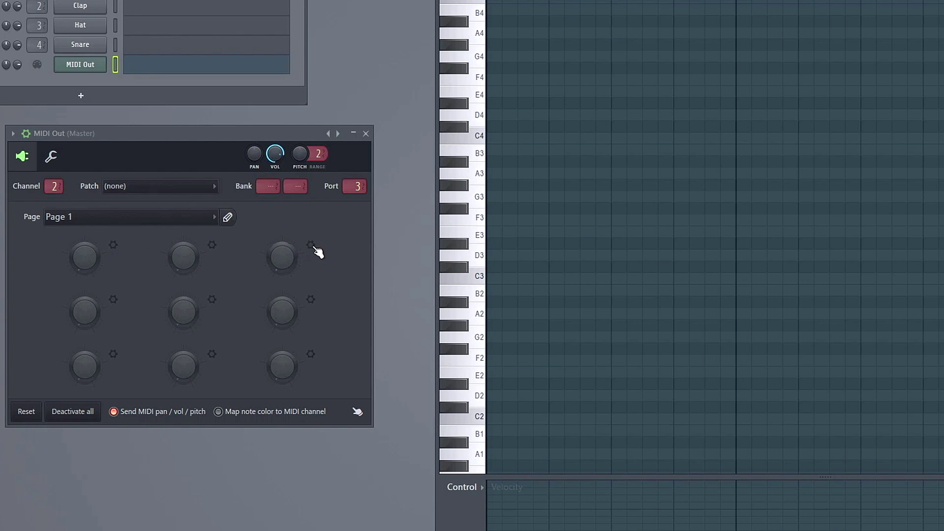
{"action": "left_click", "coordinate": [114, 245]}
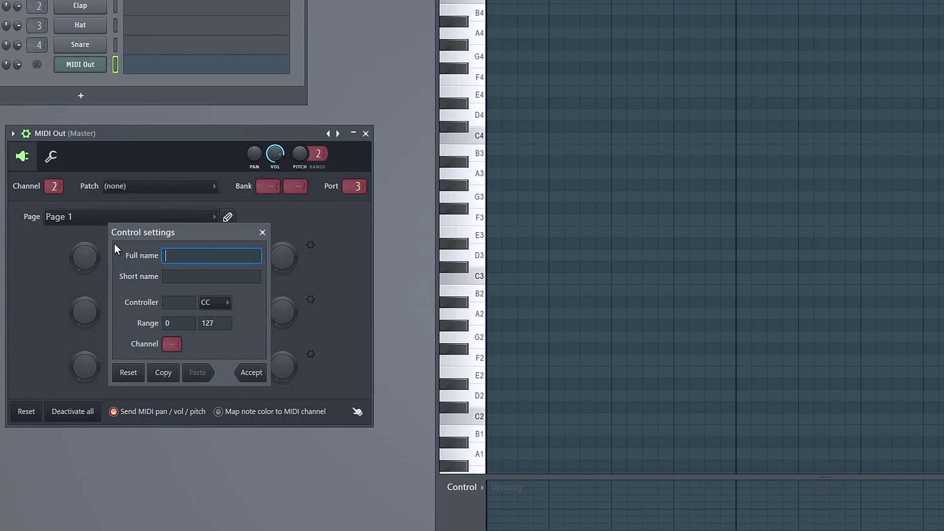
{"action": "left_click", "coordinate": [183, 303]}
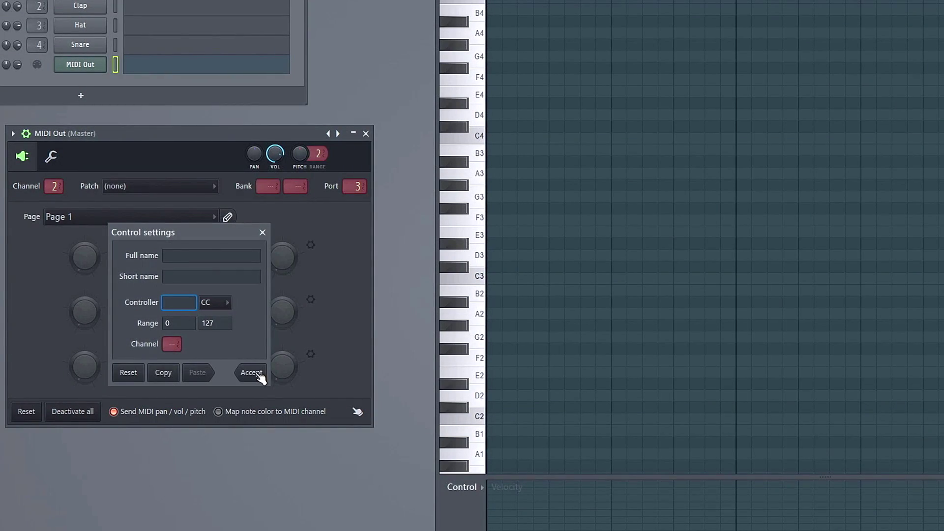
Load the Moog Sub 37 controller map preset into the MIDI Out channel
{"action": "left_click", "coordinate": [263, 233]}
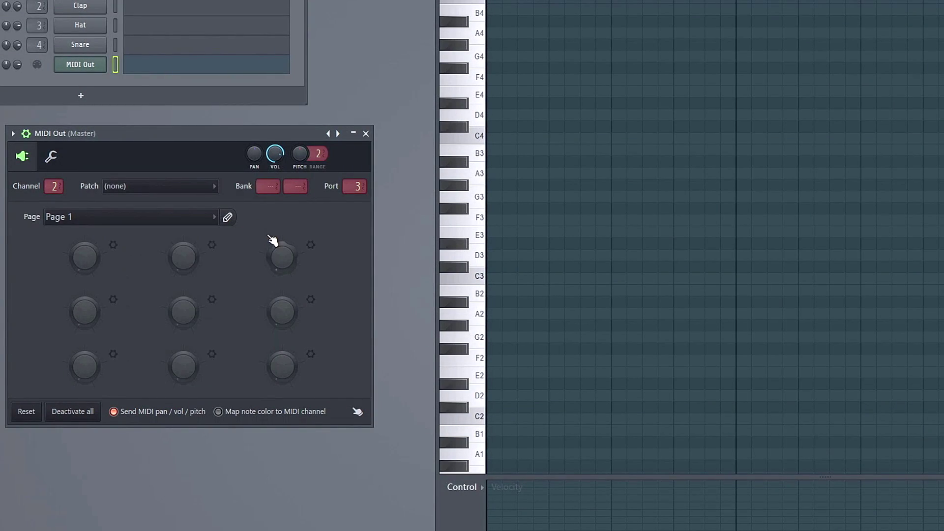
{"action": "left_click", "coordinate": [338, 134]}
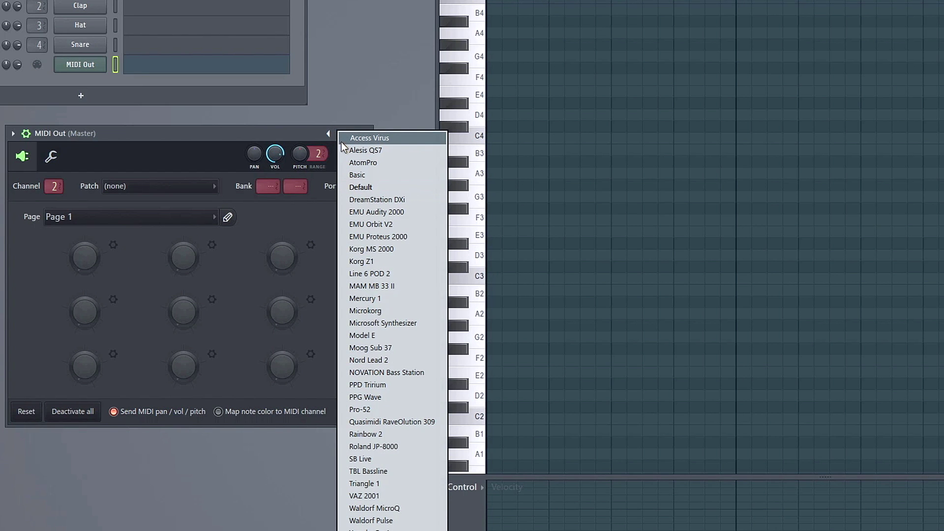
{"action": "left_click", "coordinate": [376, 347]}
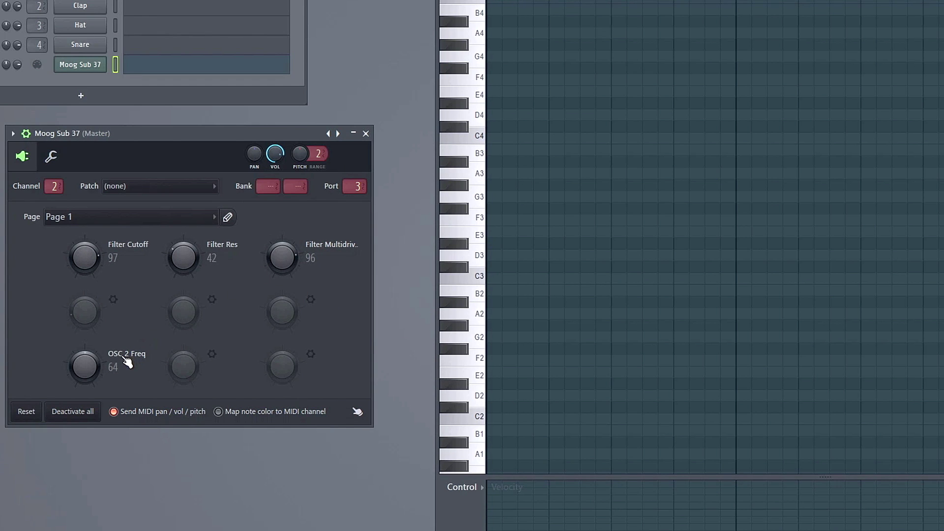
View knob Page 2 (oscillators) and Page 3 (amp envelope), then place a C3 note
{"action": "left_click", "coordinate": [180, 219]}
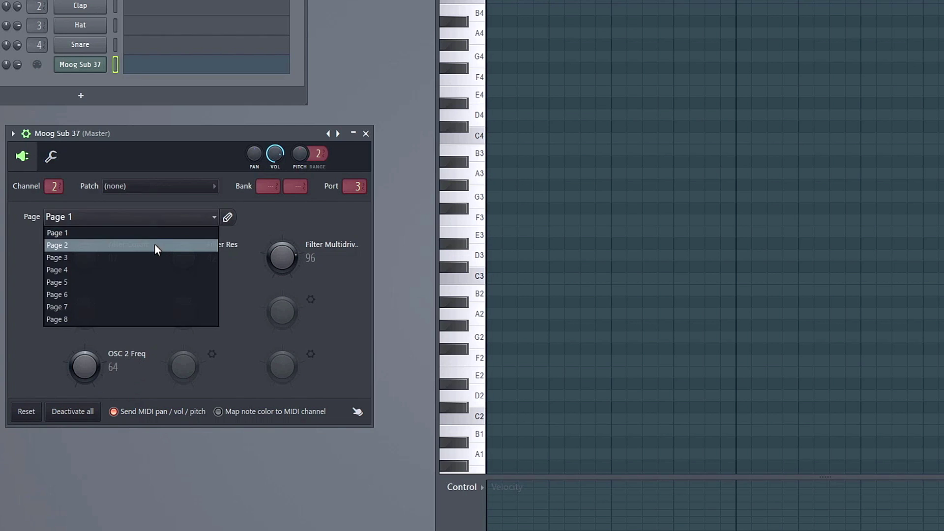
{"action": "left_click", "coordinate": [154, 244]}
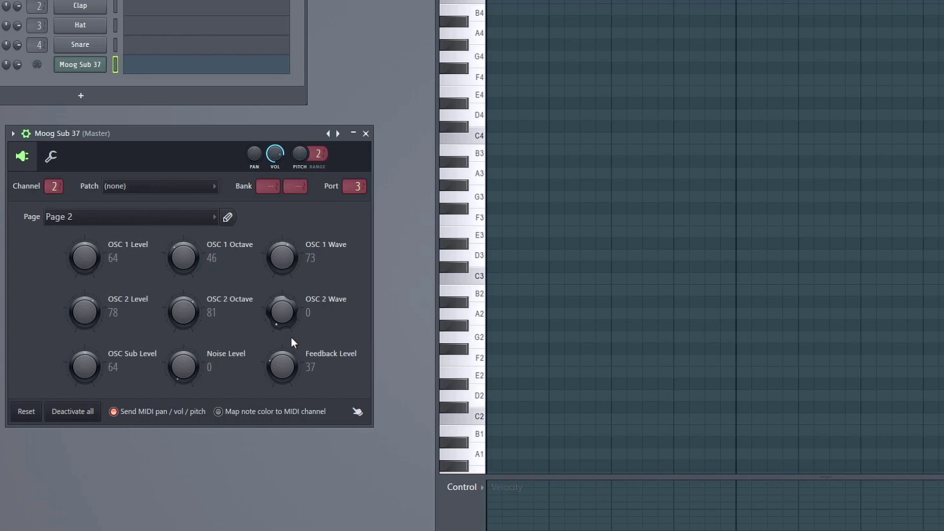
{"action": "left_click", "coordinate": [196, 217]}
{"action": "left_click", "coordinate": [146, 257]}
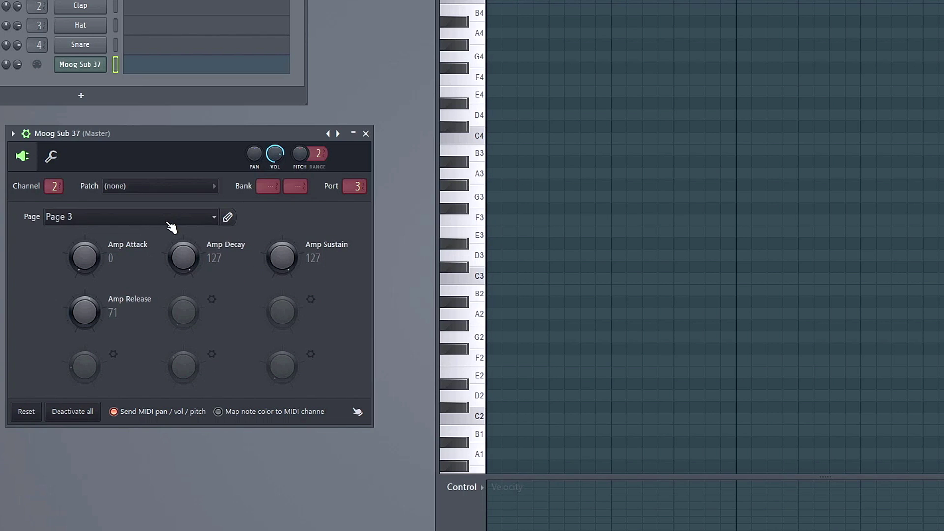
{"action": "left_click", "coordinate": [450, 275]}
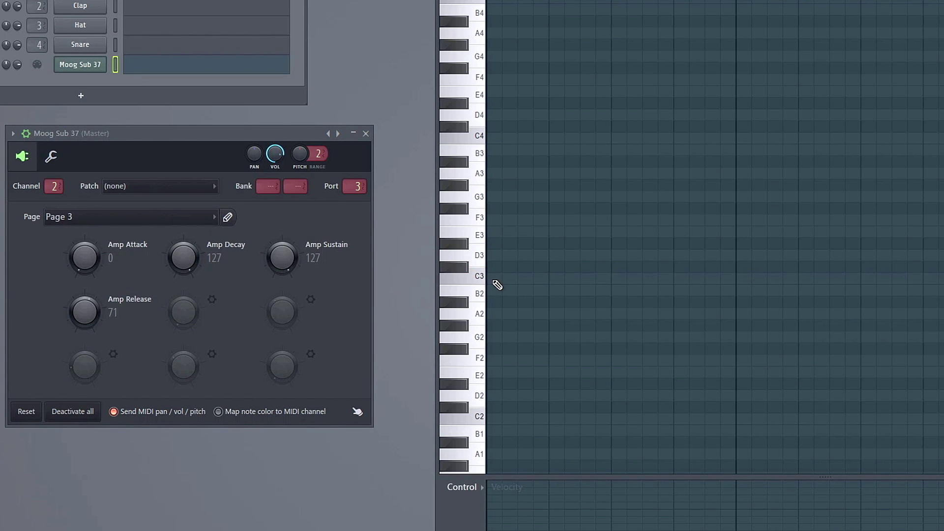
{"action": "left_click", "coordinate": [496, 279]}
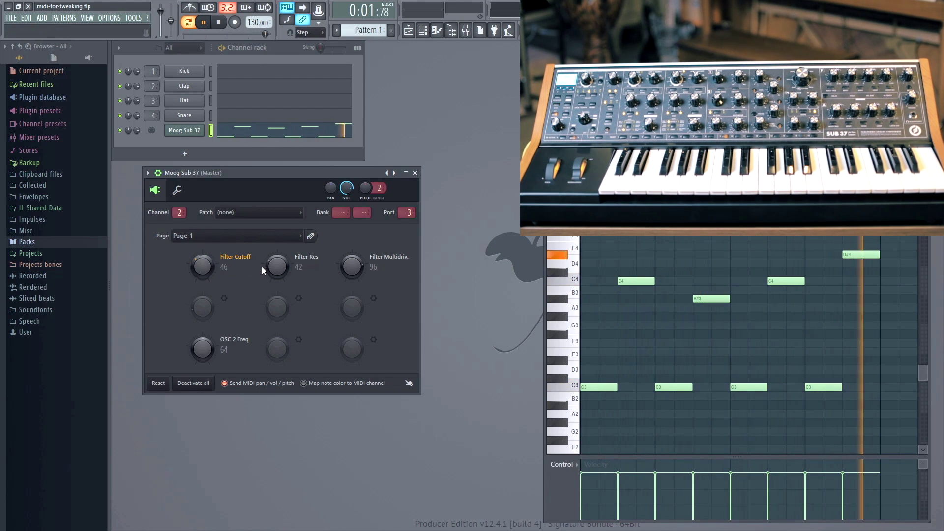
Raise Filter Res from 42 to 67 and Filter Cutoff from 74 to 102
{"action": "left_click_drag", "start_coordinate": [276, 268], "coordinate": [276, 230]}
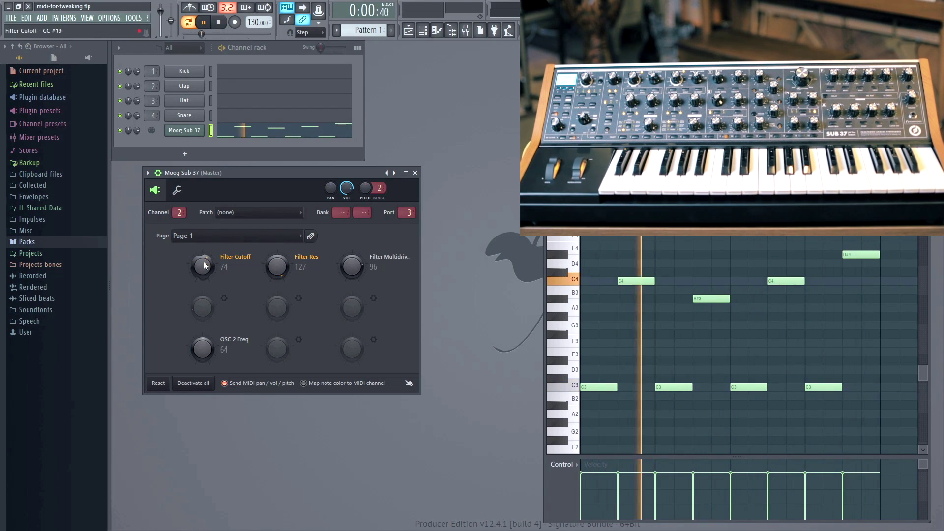
{"action": "mouse_move", "coordinate": [206, 265]}
{"action": "left_mouse_down"}
{"action": "mouse_move", "coordinate": [205, 252]}
{"action": "mouse_move", "coordinate": [206, 271]}
{"action": "left_mouse_up"}
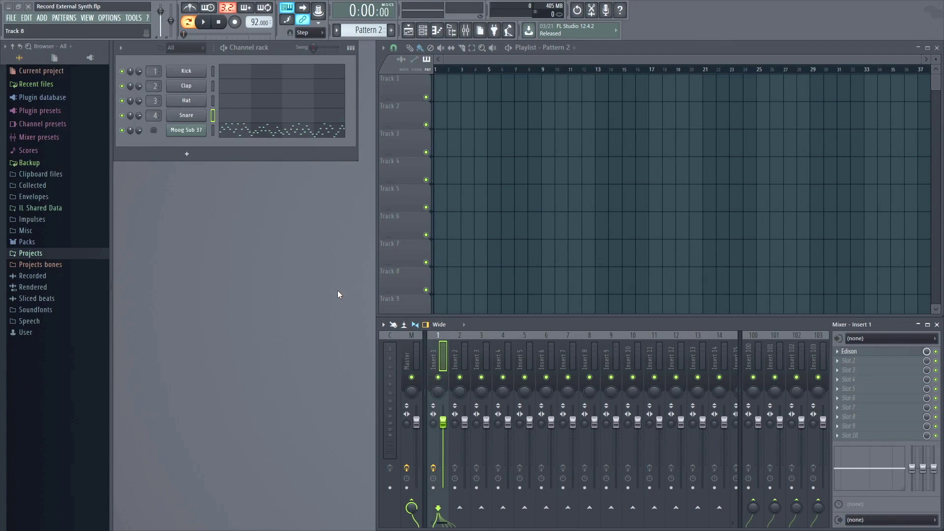
{"action": "left_click", "coordinate": [186, 129]}
{"action": "left_click", "coordinate": [245, 133]}
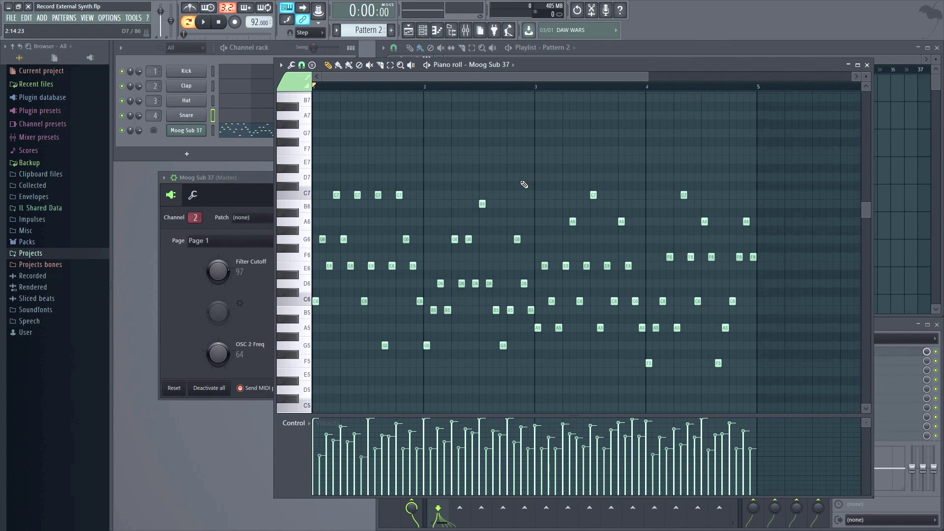
{"action": "left_click", "coordinate": [868, 65]}
{"action": "left_click", "coordinate": [435, 180]}
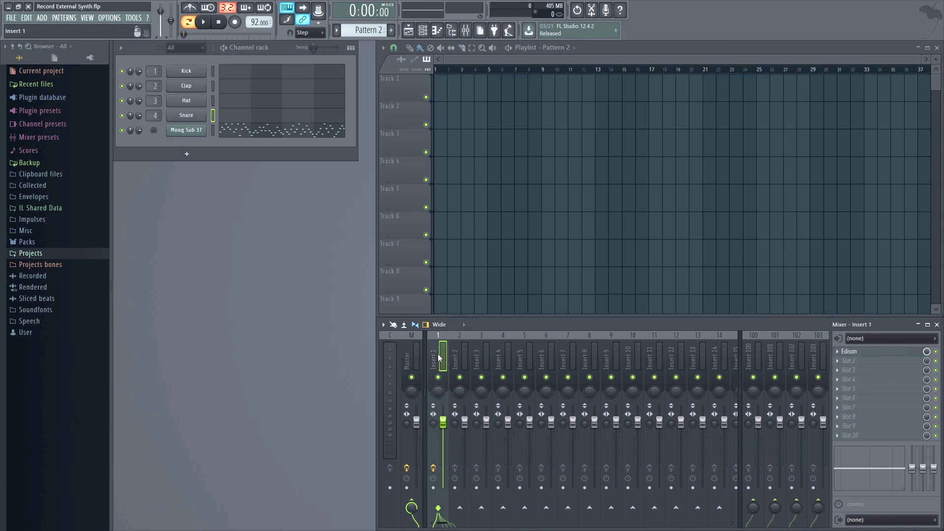
In Audio settings, change the device from Focusrite USB 2.0 Audio Driver to ASIO4ALL v2
{"action": "left_click", "coordinate": [112, 19]}
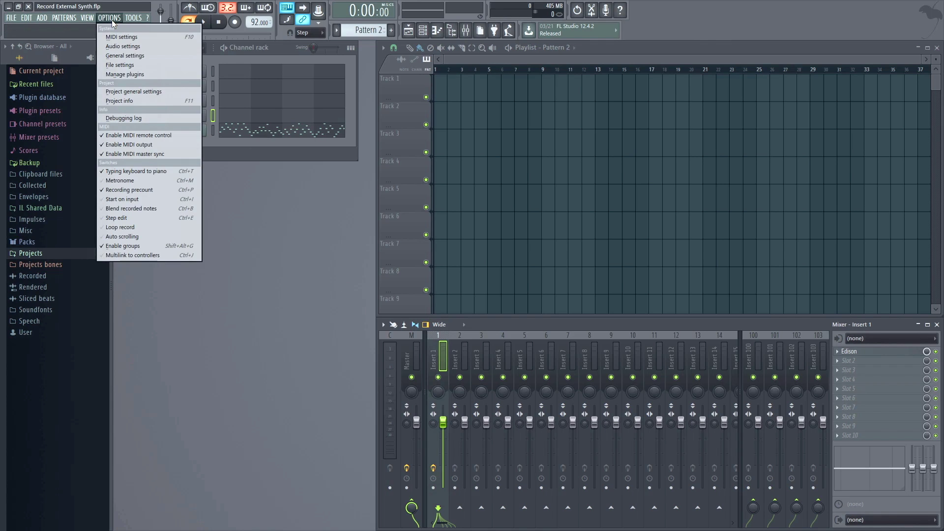
{"action": "left_click", "coordinate": [119, 43]}
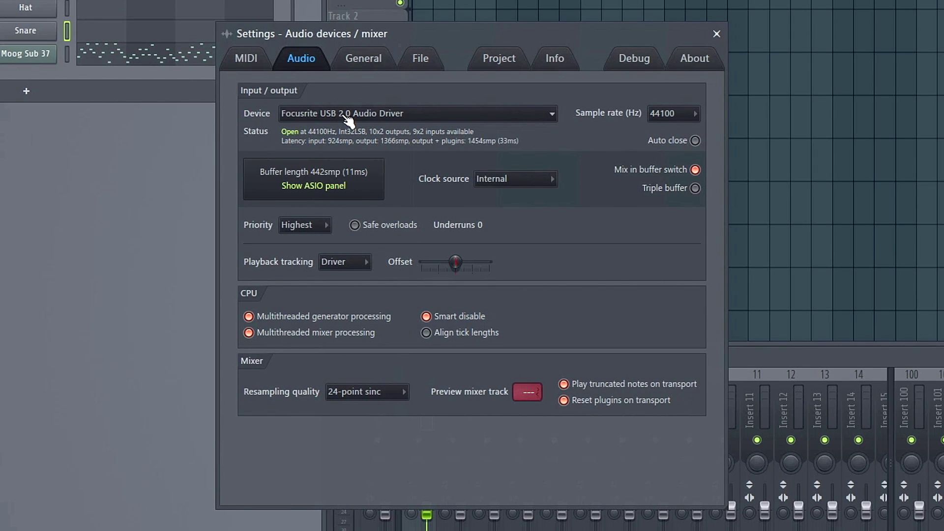
{"action": "left_click", "coordinate": [419, 116]}
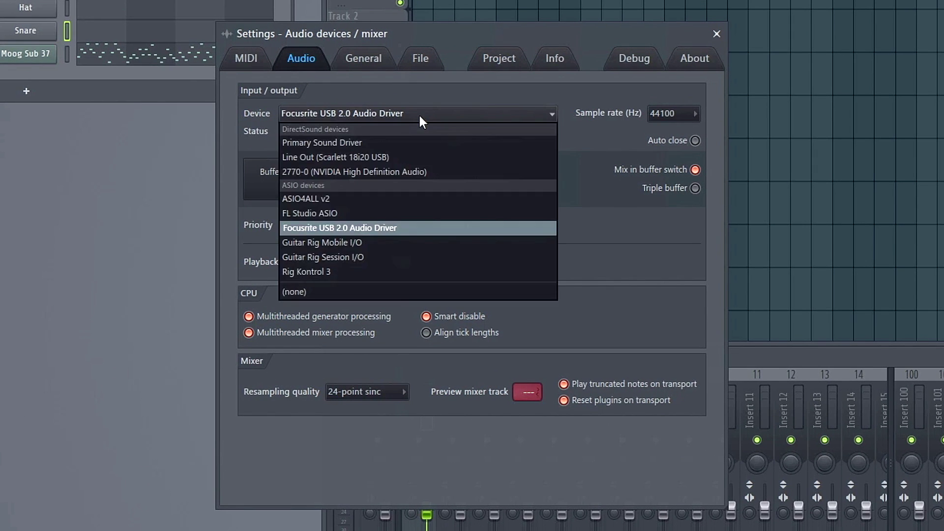
{"action": "left_click", "coordinate": [376, 199]}
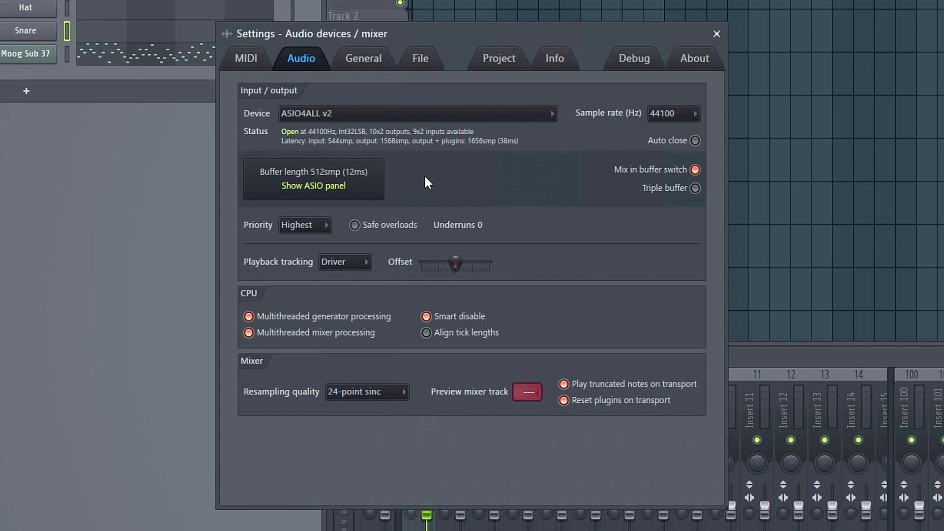
{"action": "left_click", "coordinate": [717, 34]}
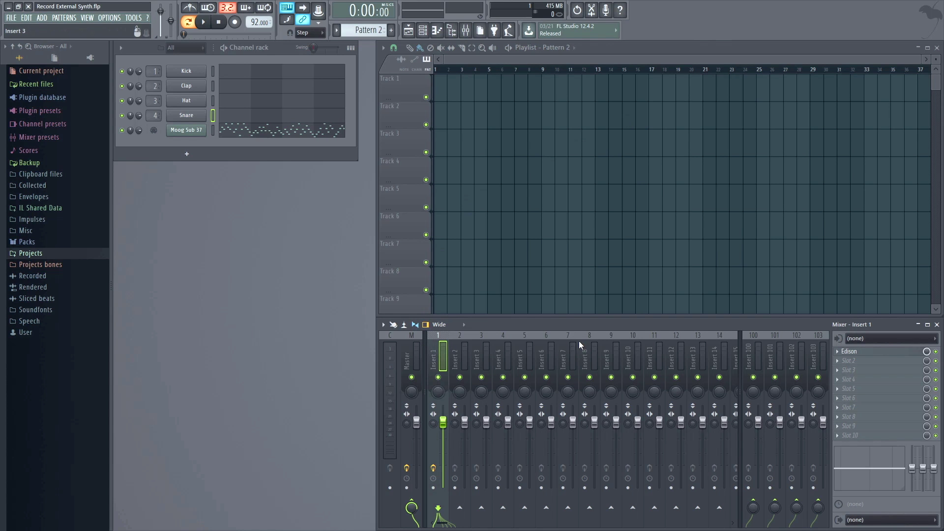
Set mixer Insert 1's audio input to Scarlett 18i20 USB 1 – Scarlett 18i20 USB 2
{"action": "left_click", "coordinate": [870, 339]}
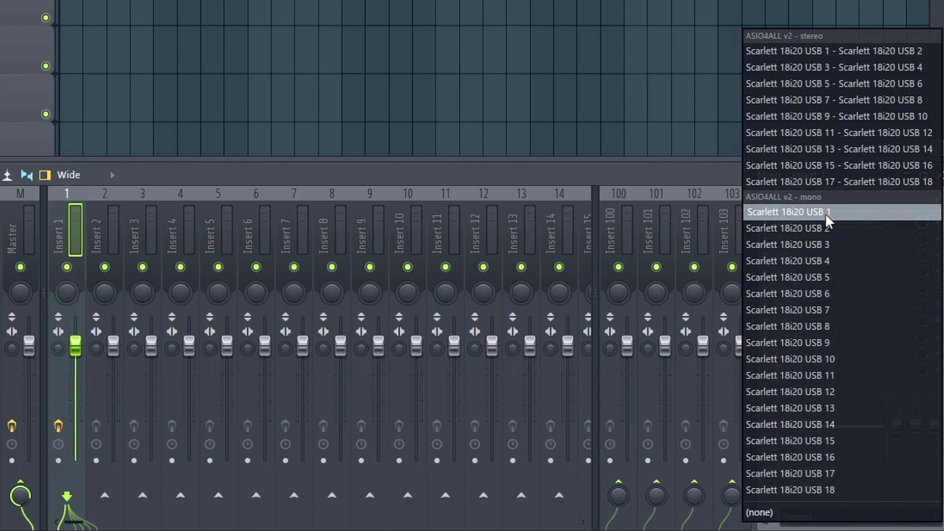
{"action": "left_click", "coordinate": [789, 52]}
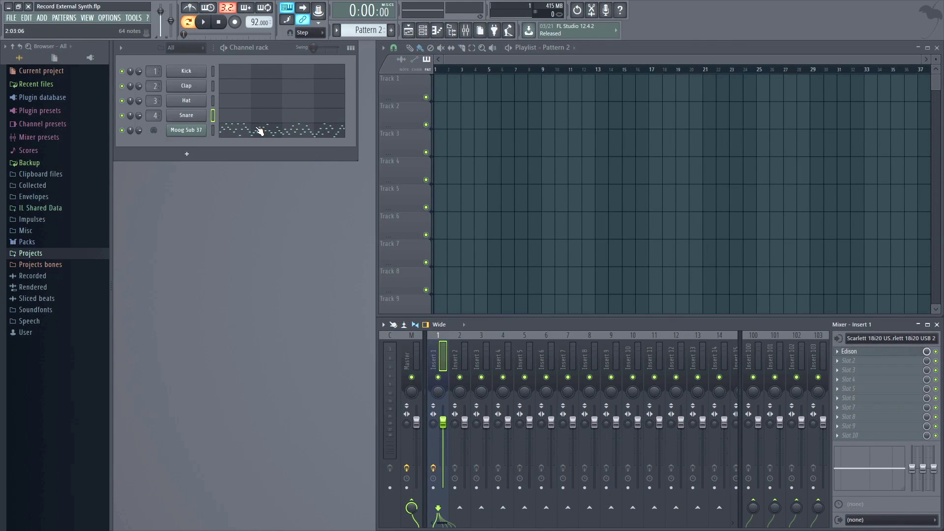
{"action": "left_click", "coordinate": [137, 53]}
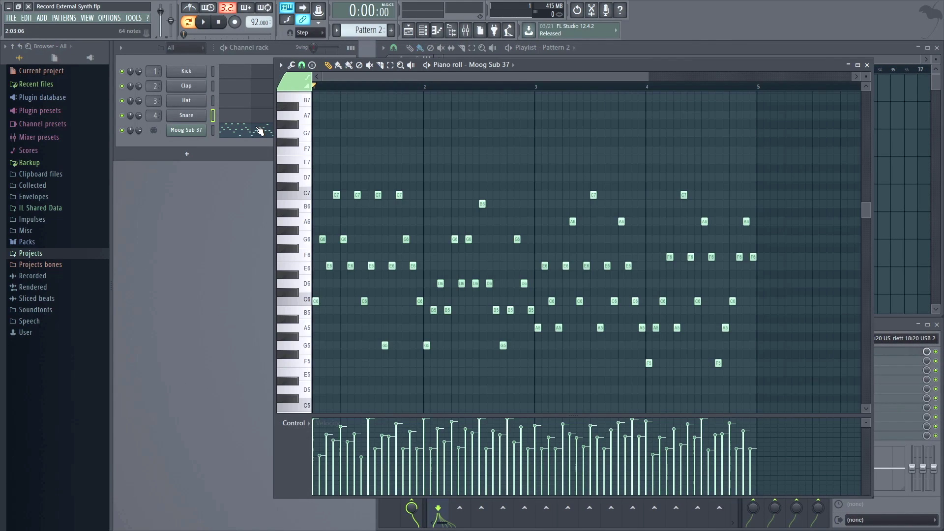
{"action": "left_click", "coordinate": [203, 22]}
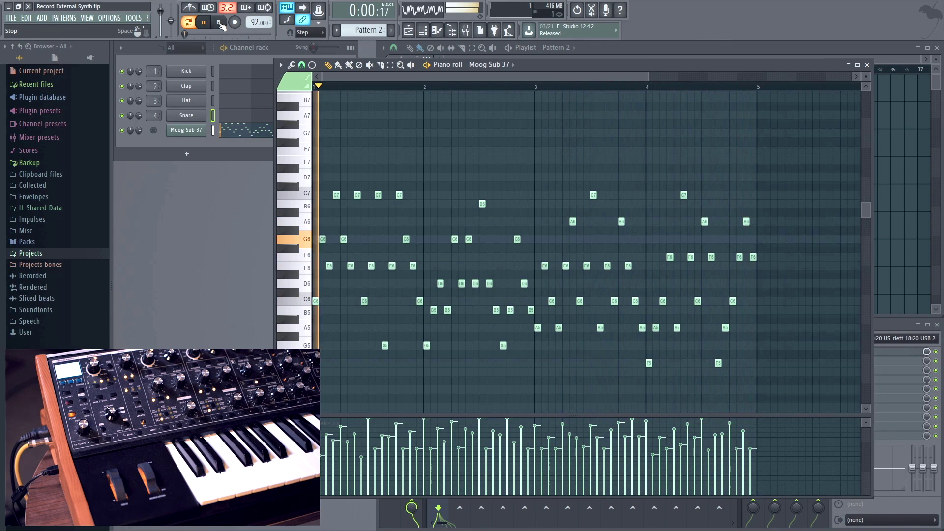
{"action": "left_click", "coordinate": [221, 23]}
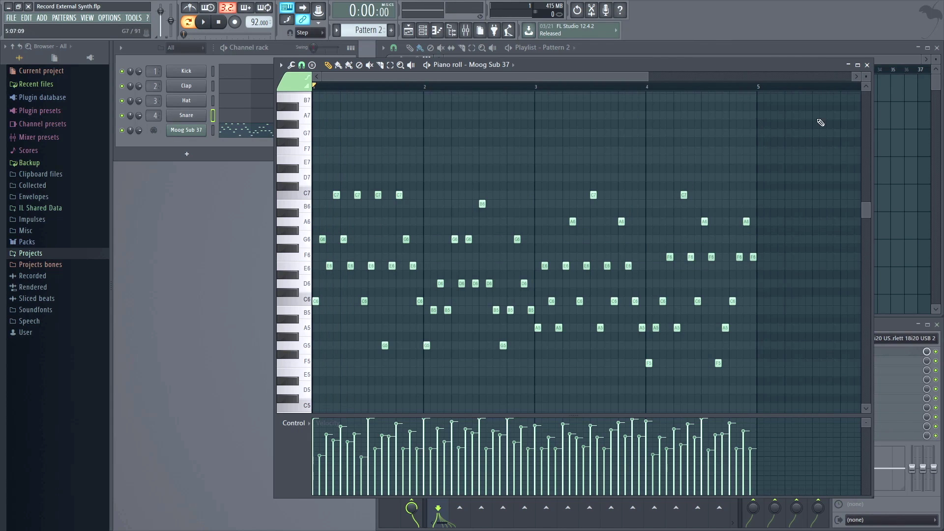
{"action": "left_click", "coordinate": [868, 65]}
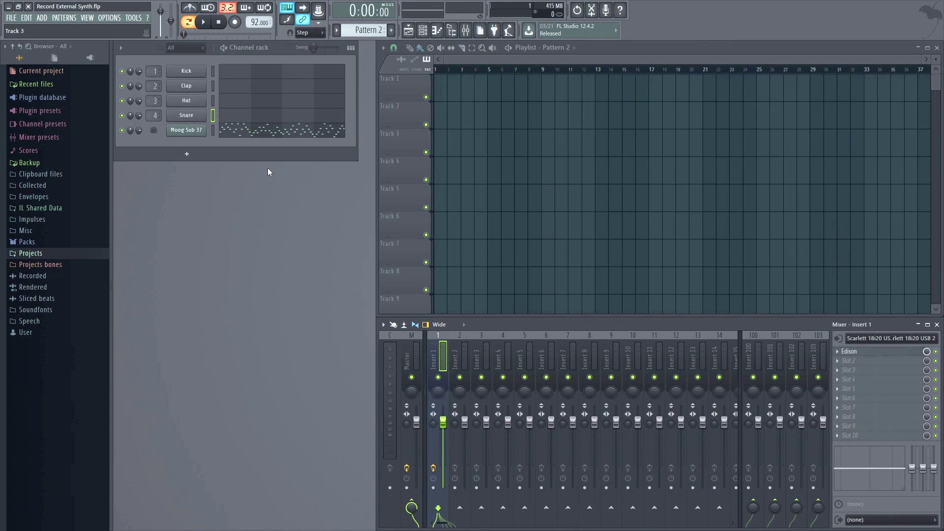
Paint Pattern 2 clips on Track 1 through bar 32, arm Insert 1 for disk recording, and press Record
{"action": "left_click", "coordinate": [440, 88]}
{"action": "left_click", "coordinate": [493, 88]}
{"action": "left_click_drag", "start_coordinate": [526, 90], "coordinate": [869, 88]}
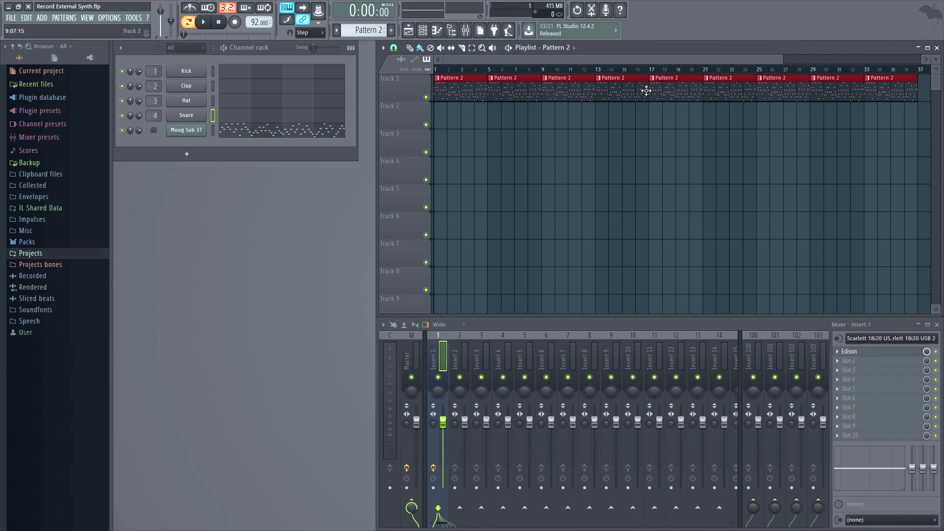
{"action": "key", "text": "ctrl+z"}
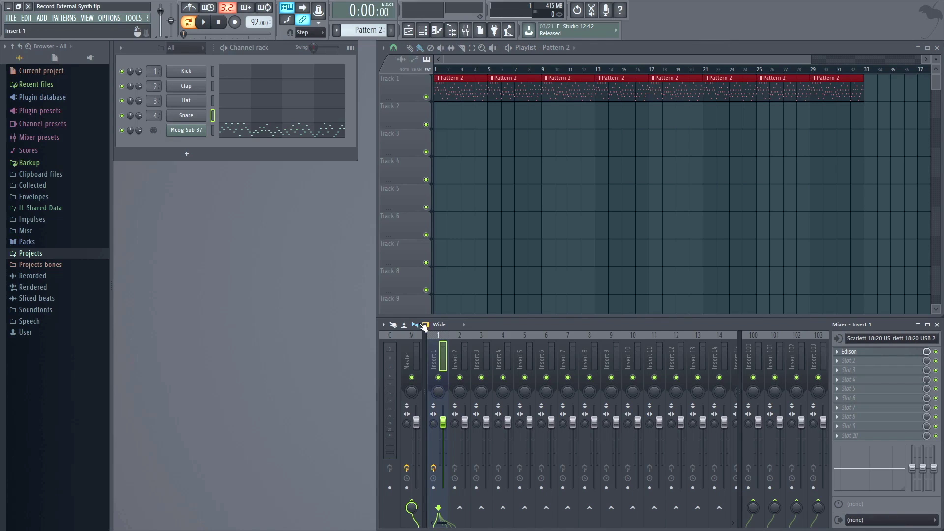
{"action": "left_click", "coordinate": [434, 489]}
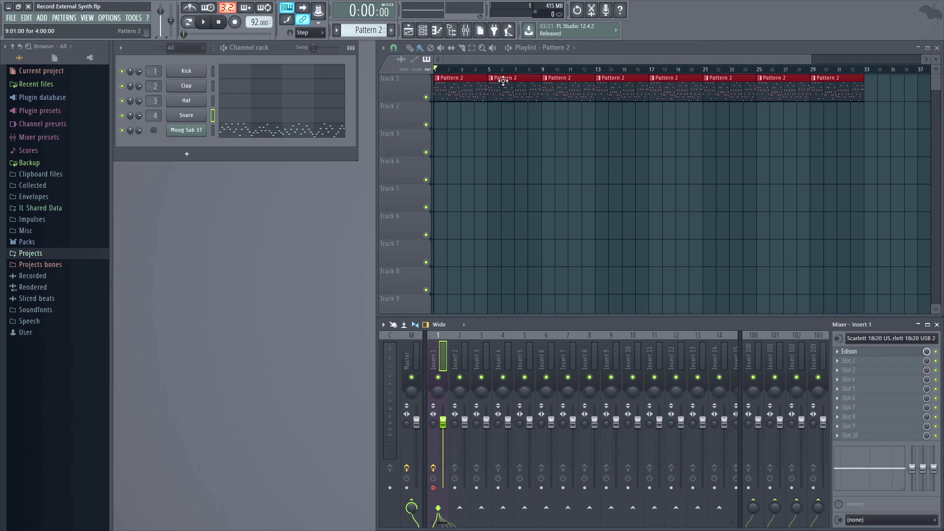
{"action": "left_click", "coordinate": [235, 21]}
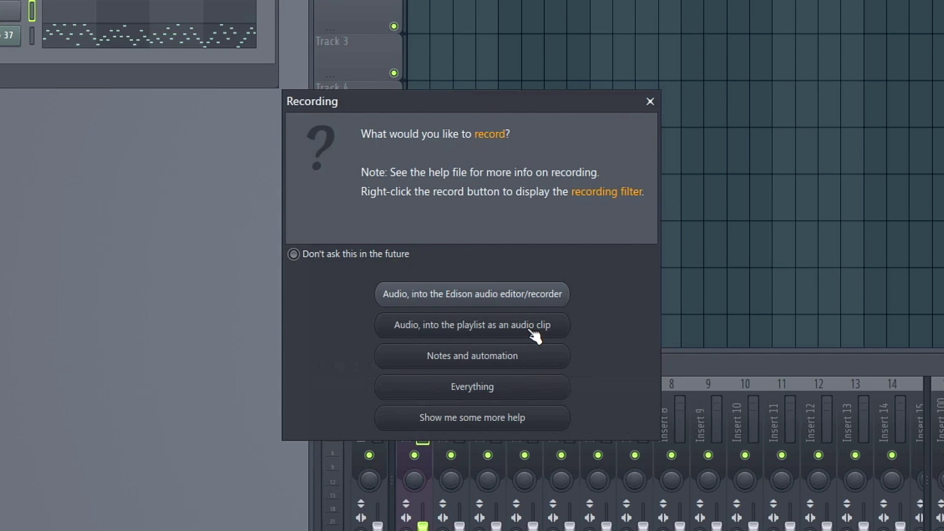
Choose 'Audio, into the playlist as an audio clip' to start recording
{"action": "left_click", "coordinate": [532, 330]}
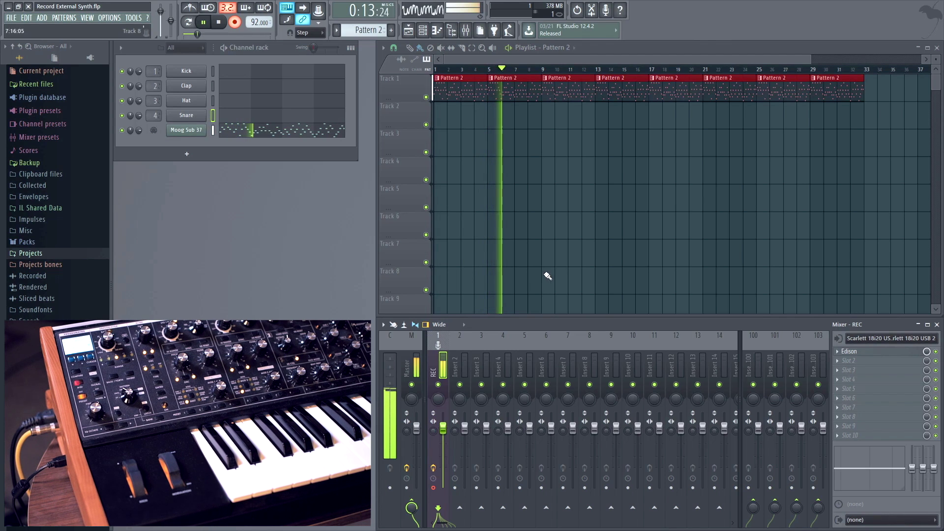
Delete the four Pattern 2 clips on Track 1 after bar 16
{"action": "right_click", "coordinate": [672, 91]}
{"action": "right_click", "coordinate": [731, 91]}
{"action": "right_click", "coordinate": [784, 91]}
{"action": "right_click", "coordinate": [838, 91]}
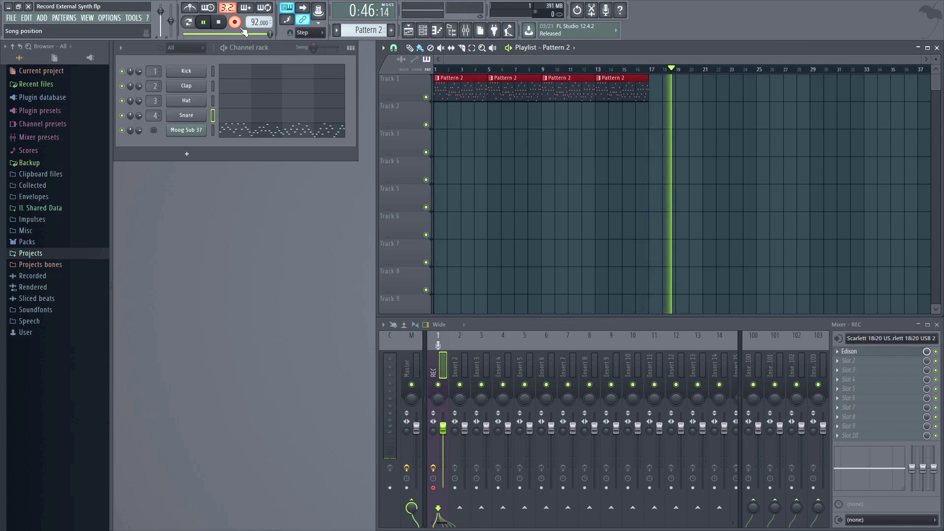
Stop recording, then play back and stop to check the new audio clip
{"action": "key", "text": "space"}
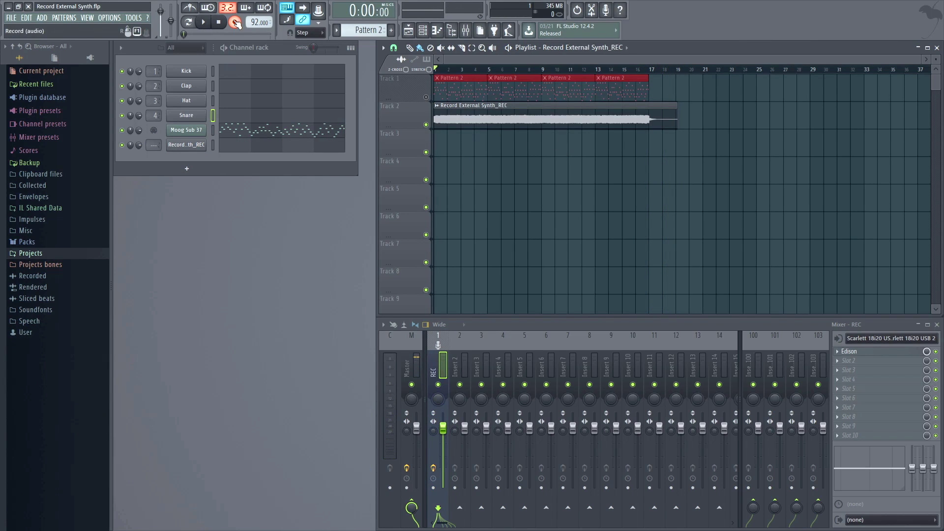
{"action": "left_click", "coordinate": [204, 23]}
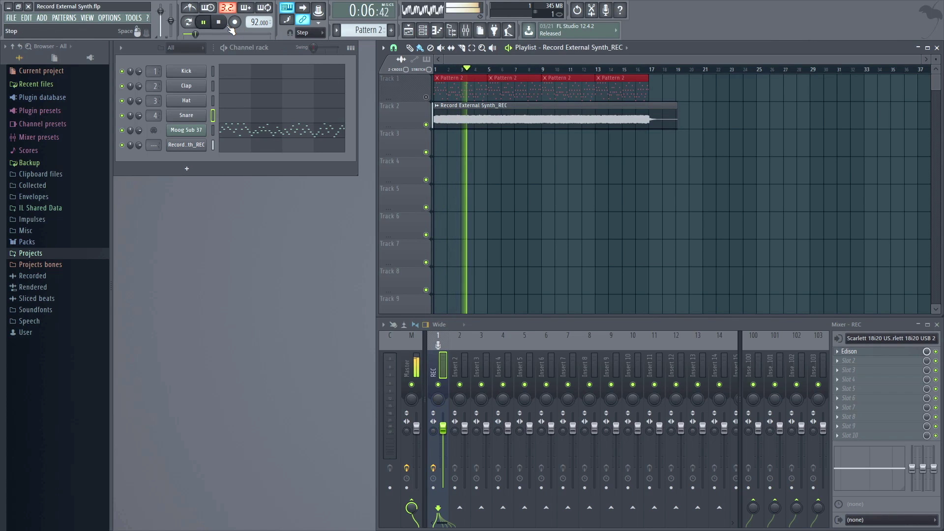
{"action": "left_click", "coordinate": [227, 26]}
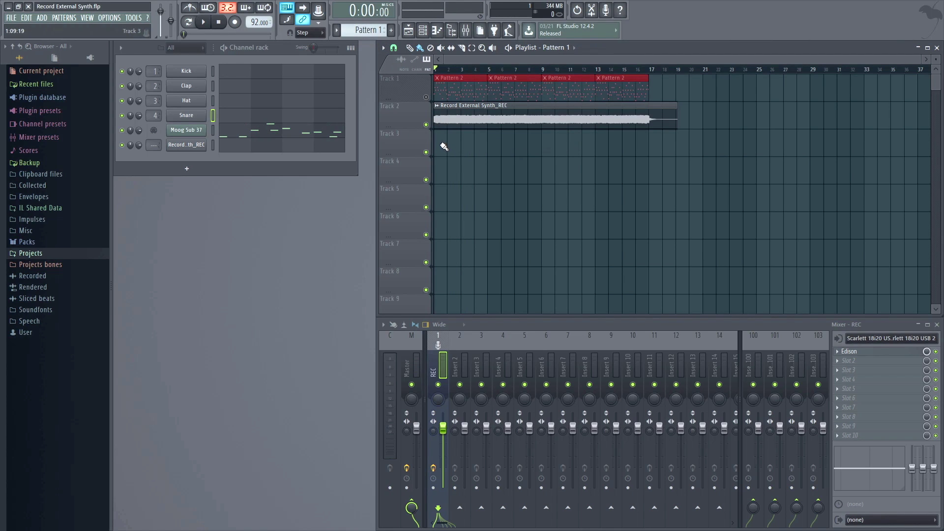
Paint Pattern 1 clips along Track 3 and select all Moog Sub 37 notes in its piano roll
{"action": "left_click_drag", "start_coordinate": [531, 150], "coordinate": [604, 150]}
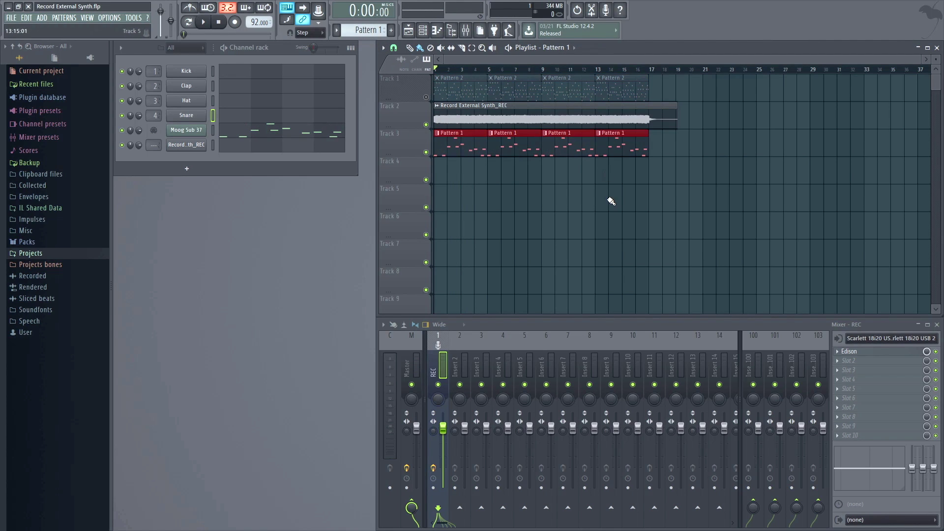
{"action": "left_click", "coordinate": [201, 22]}
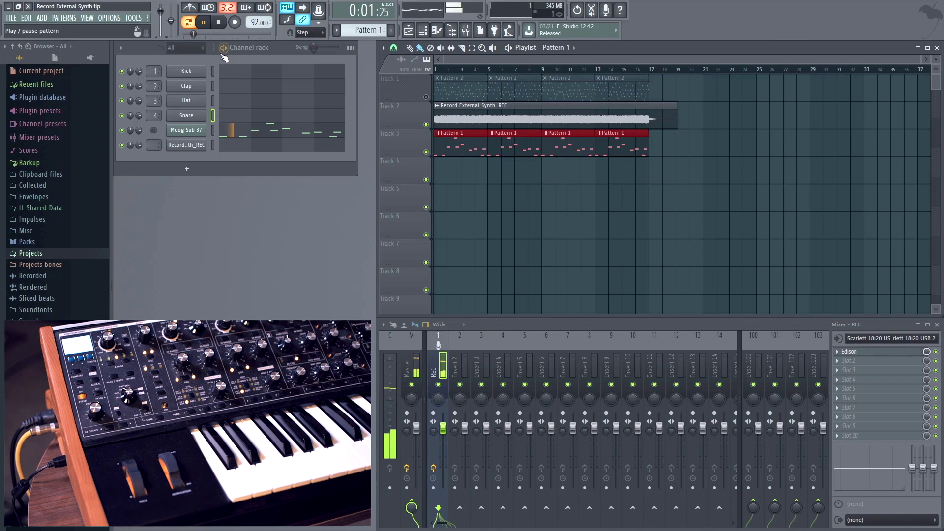
{"action": "left_click", "coordinate": [244, 132]}
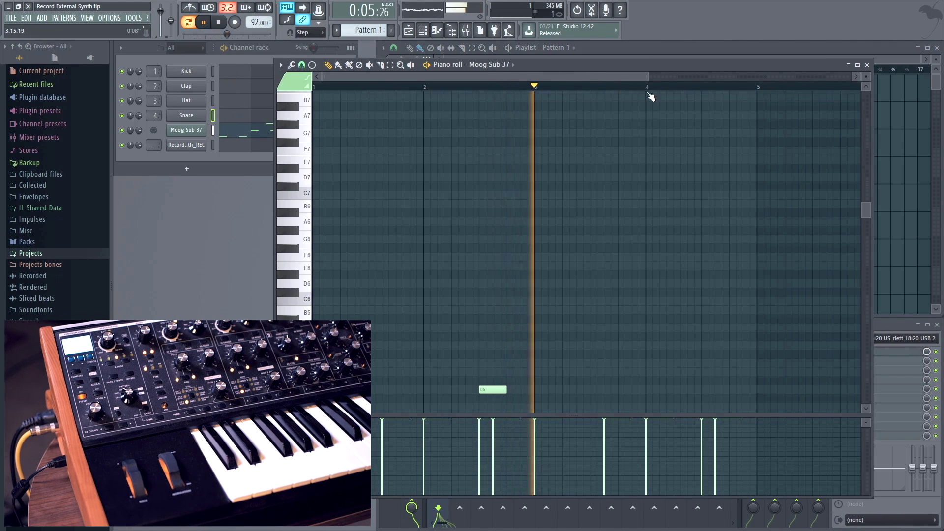
{"action": "scroll", "coordinate": [688, 197], "scroll_direction": "down", "scroll_amount": 3}
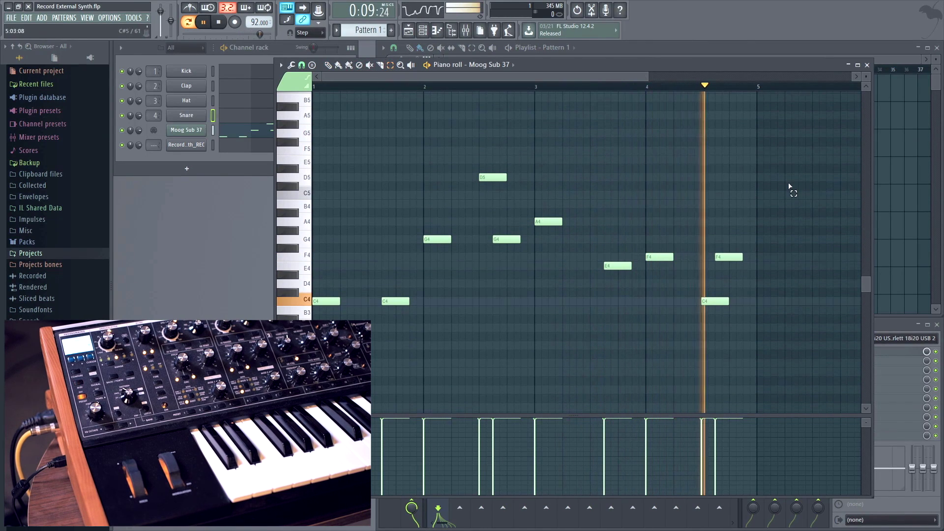
{"action": "left_click_drag", "start_coordinate": [424, 147], "coordinate": [769, 303]}
{"action": "key", "text": "ctrl+a"}
{"action": "key", "text": "space"}
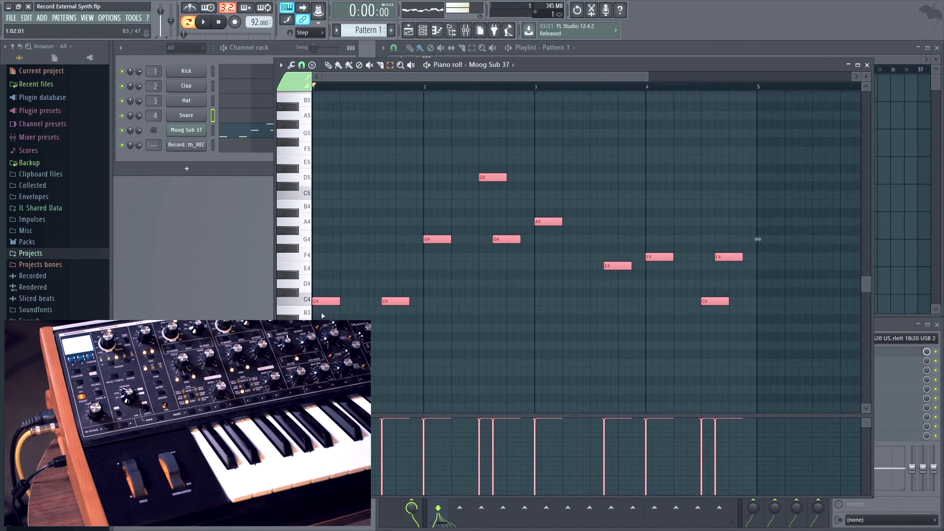
Move all notes down one octave, play to check, and close the piano roll
{"action": "scroll", "coordinate": [322, 300], "scroll_direction": "down", "scroll_amount": 2}
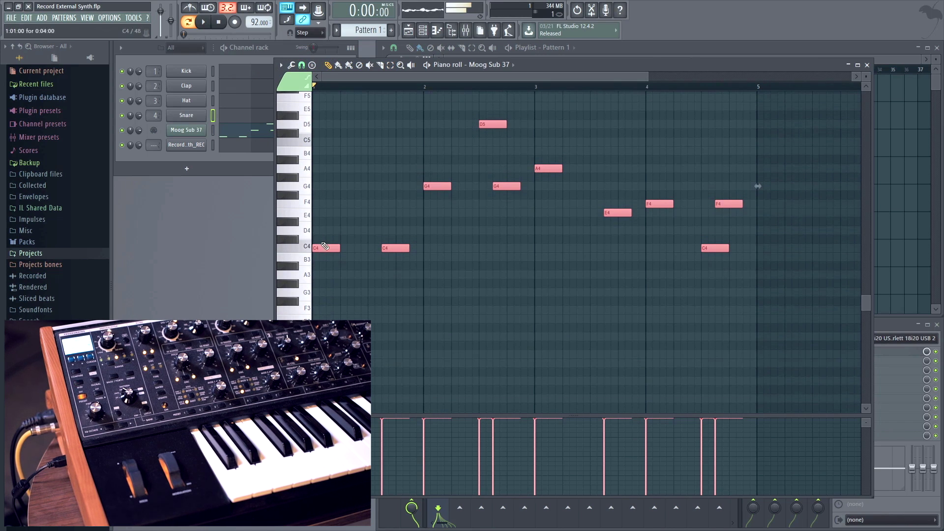
{"action": "left_click_drag", "start_coordinate": [321, 246], "coordinate": [321, 352]}
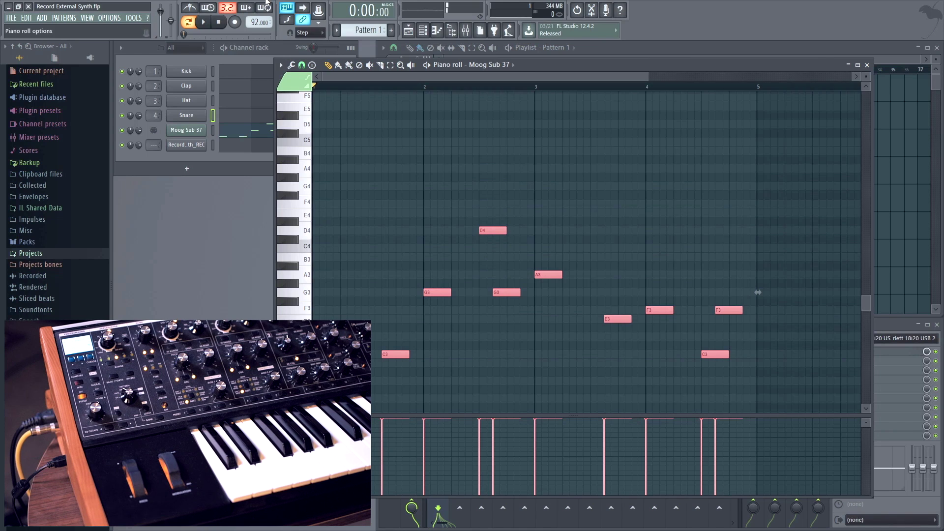
{"action": "left_click", "coordinate": [205, 22]}
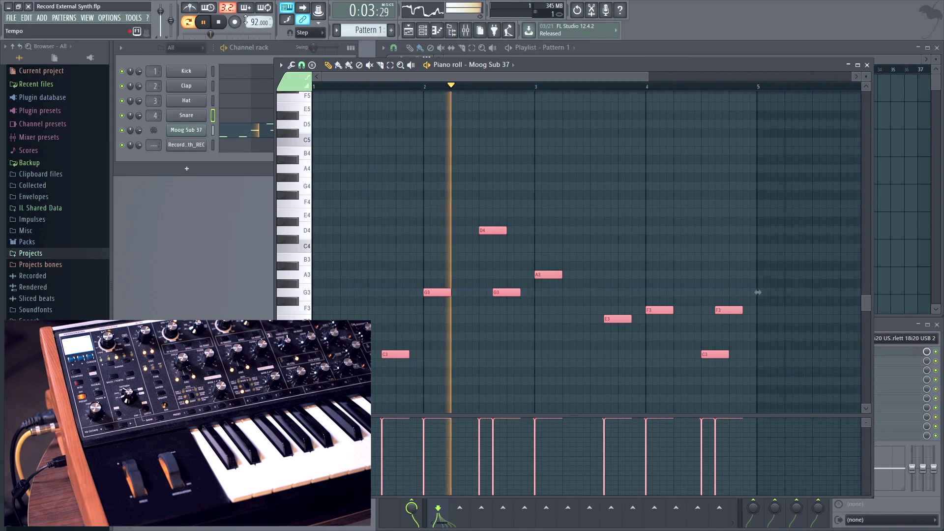
{"action": "left_click", "coordinate": [226, 24]}
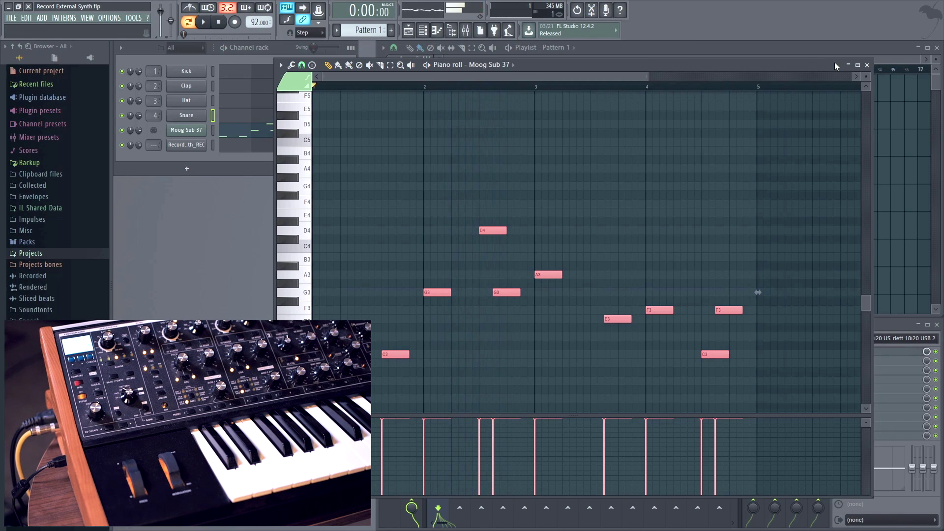
{"action": "left_click", "coordinate": [868, 66]}
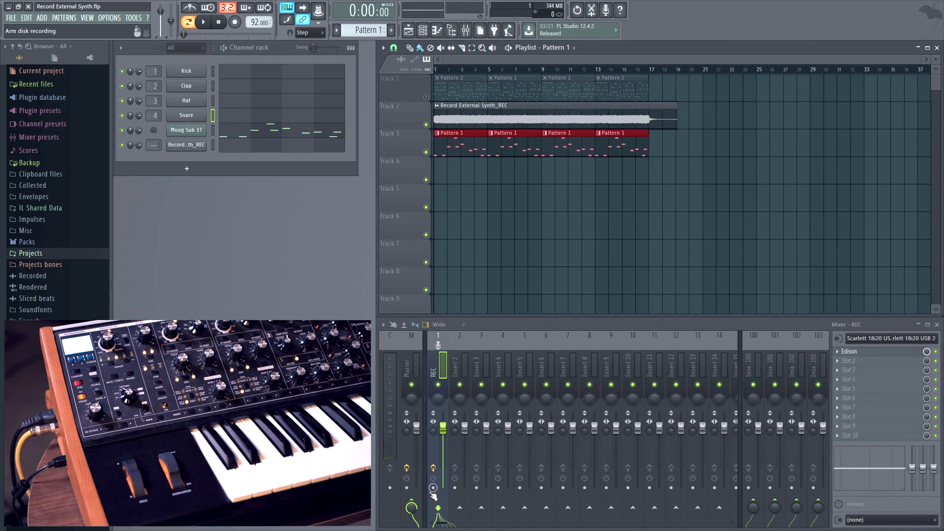
Record a second Moog Sub 37 take as an audio clip on Track 4 (Record External Synth_REC_2)
{"action": "left_click", "coordinate": [236, 23]}
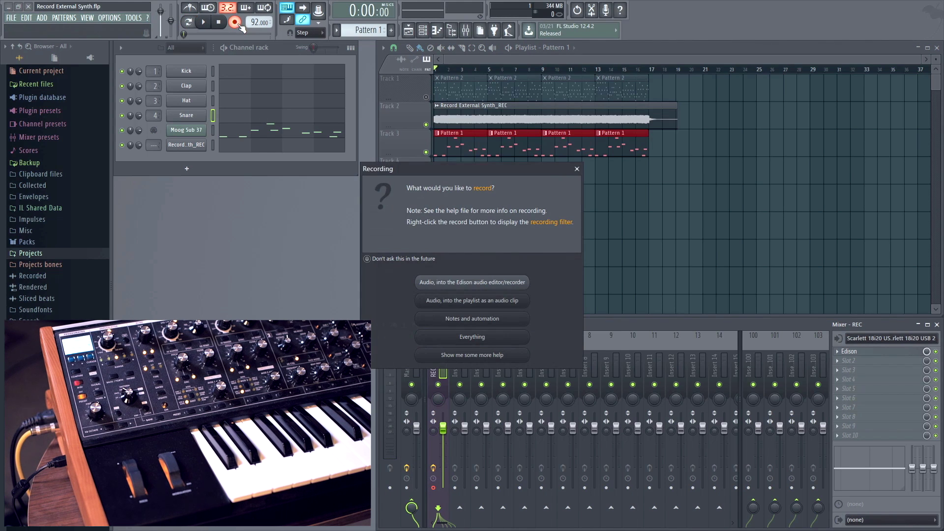
{"action": "left_click", "coordinate": [472, 301]}
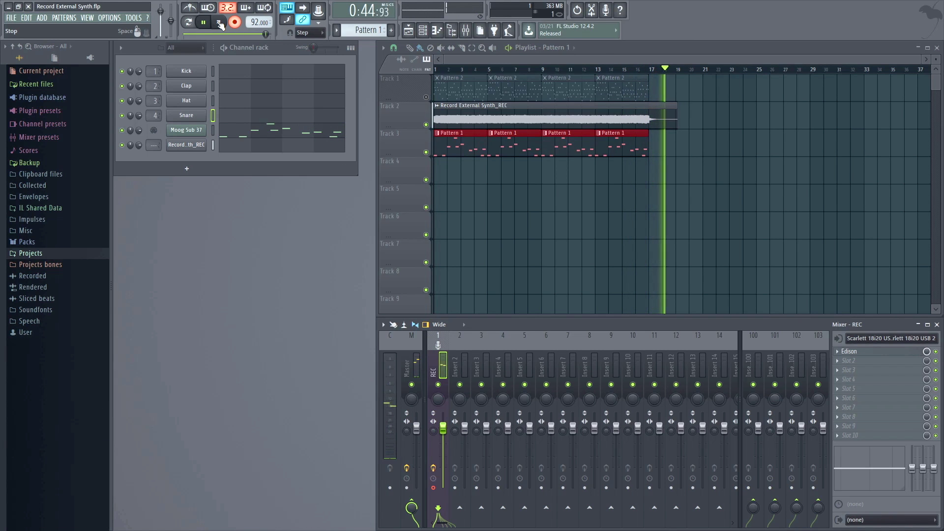
{"action": "left_click", "coordinate": [220, 22]}
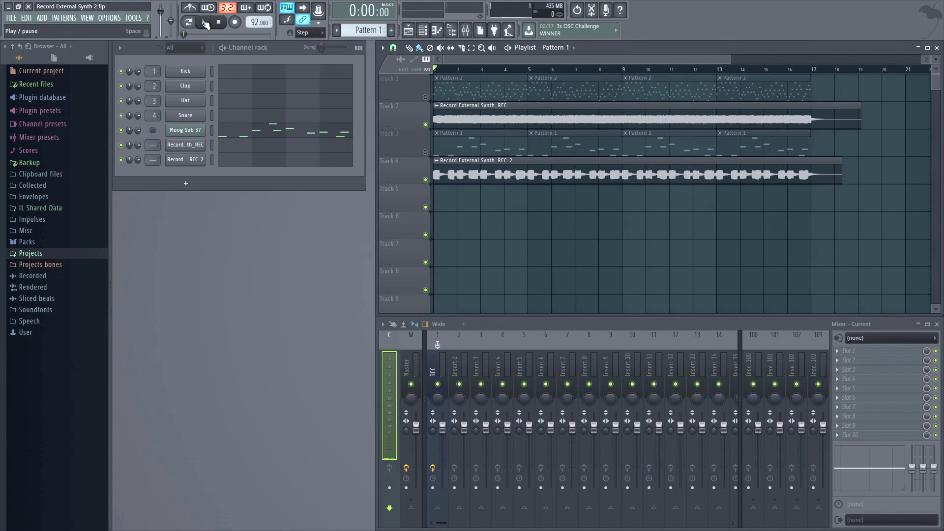
Play the arrangement from the start, including both recorded Moog audio clips
{"action": "left_click", "coordinate": [206, 23]}
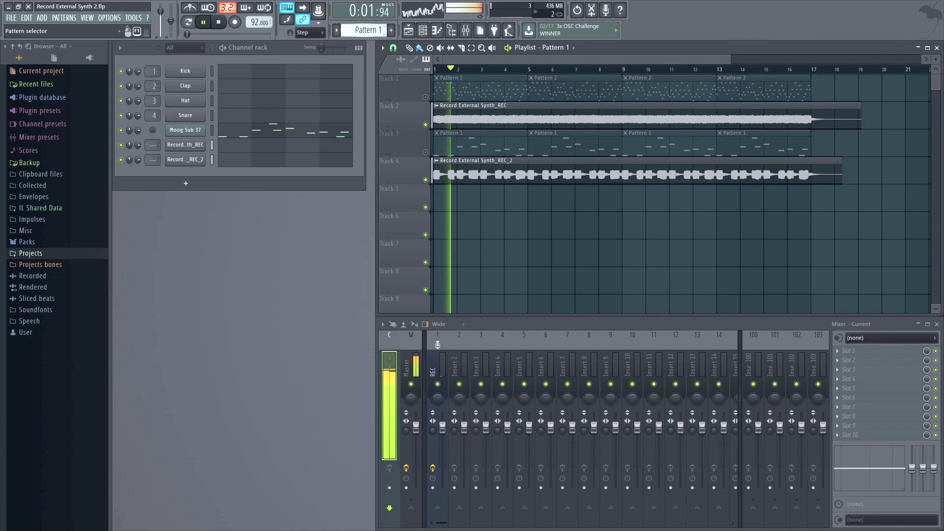